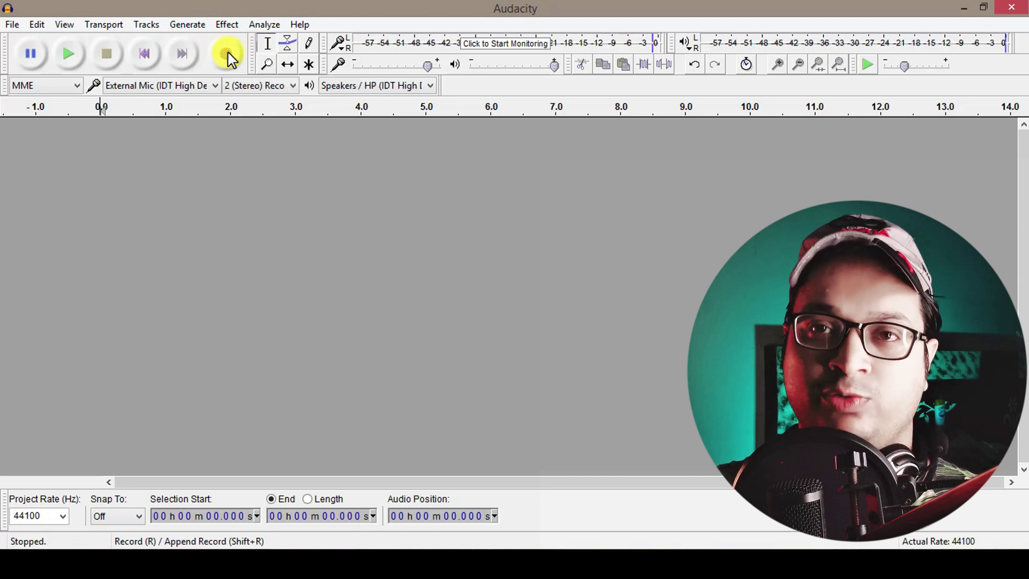
Record a stereo voice take of about 31 seconds and stop the recording
{"action": "left_click", "coordinate": [228, 54]}
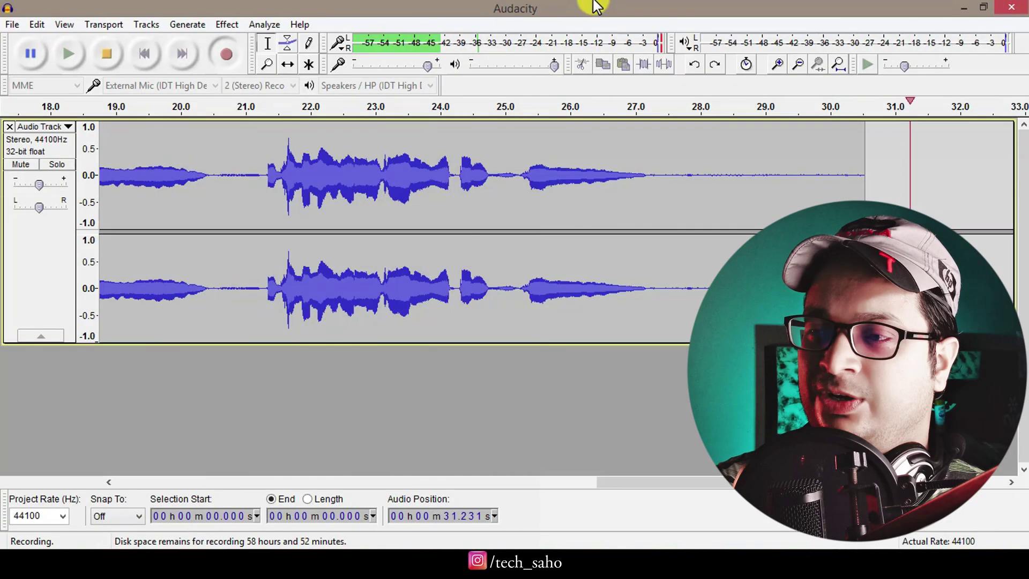
{"action": "key", "text": "space"}
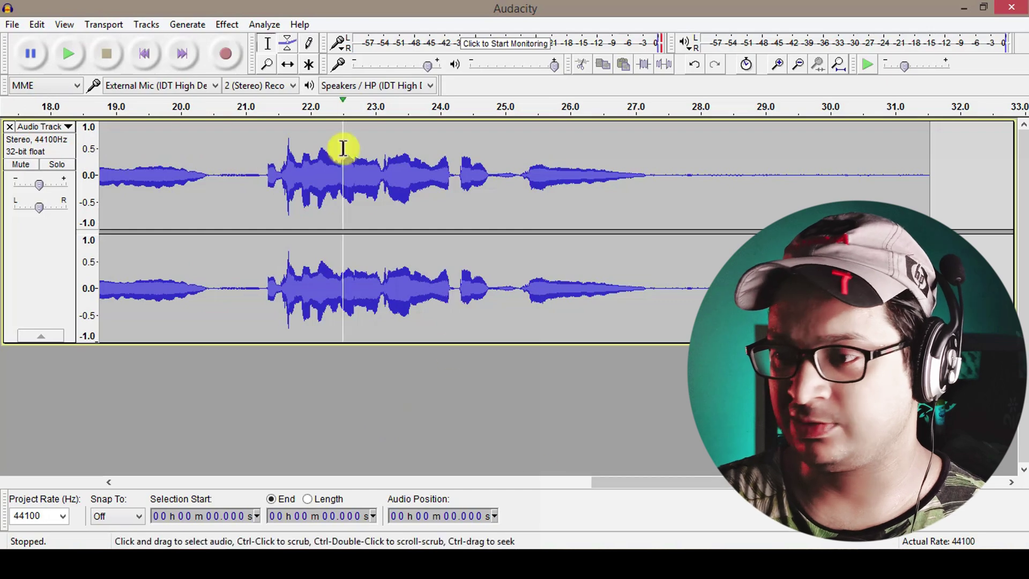
Play back the recorded take from near its beginning and stop playback once the singing ends
{"action": "left_click_drag", "start_coordinate": [622, 484], "coordinate": [179, 462]}
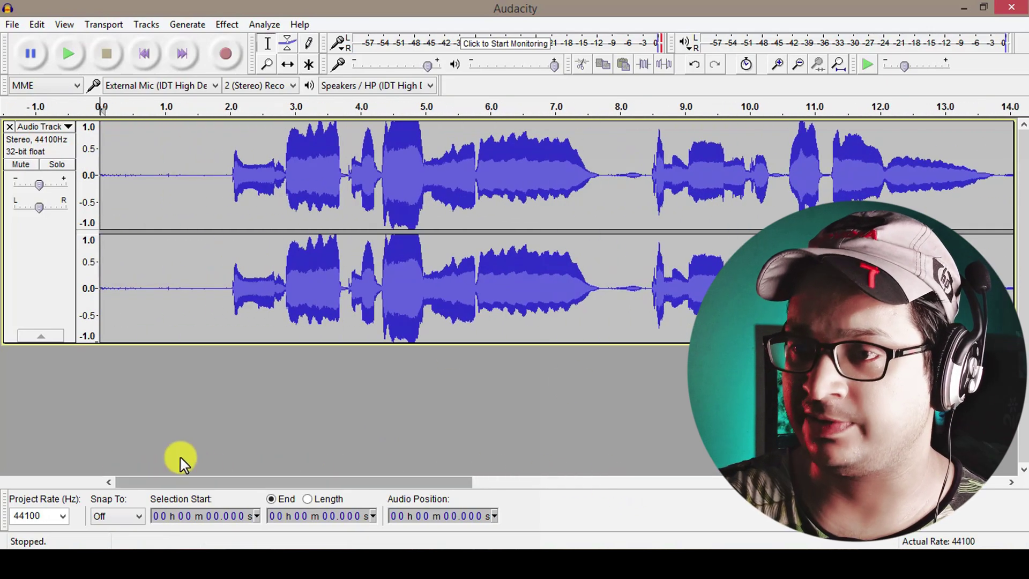
{"action": "left_click", "coordinate": [170, 111]}
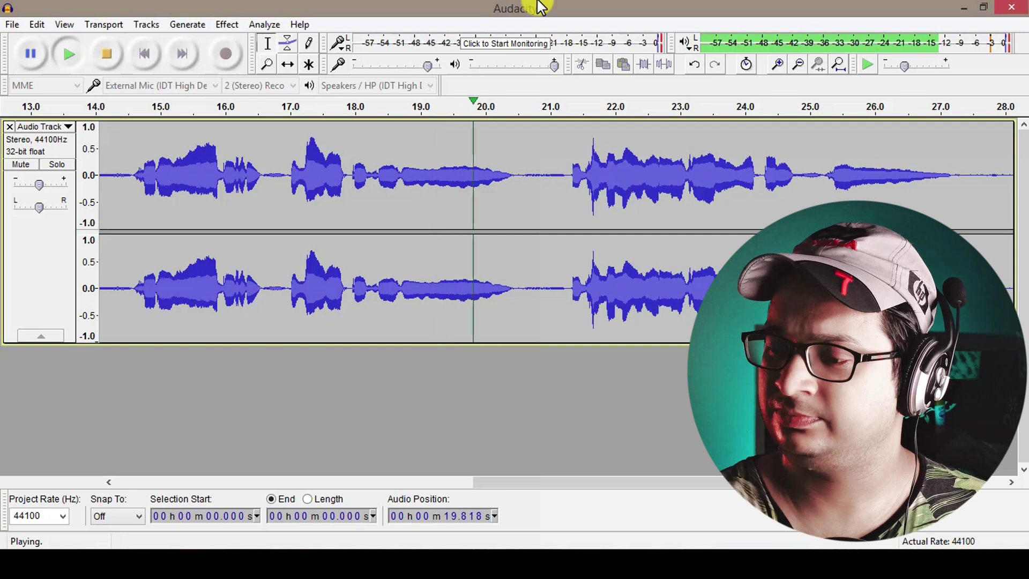
{"action": "key", "text": "XF86AudioRaiseVolume"}
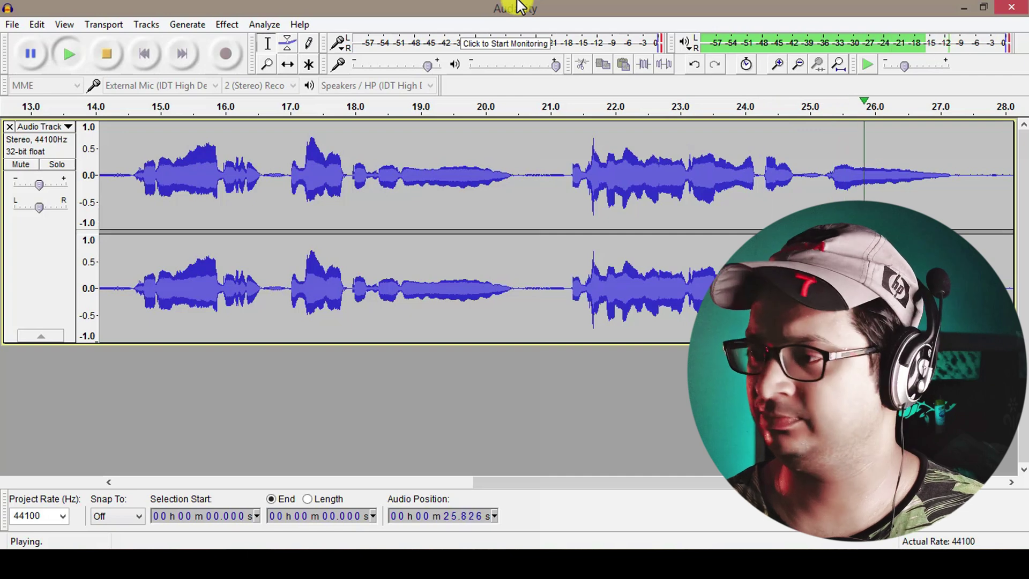
{"action": "left_click", "coordinate": [108, 54]}
Cut the silent tail of the recording from about 27.7 seconds to the end
{"action": "left_click_drag", "start_coordinate": [541, 169], "coordinate": [847, 192]}
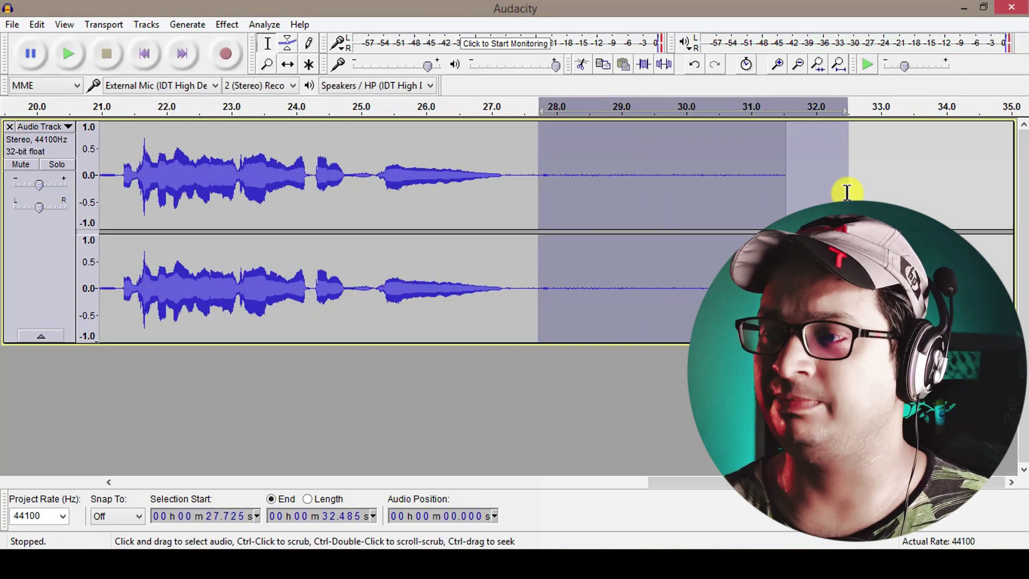
{"action": "left_click", "coordinate": [583, 64]}
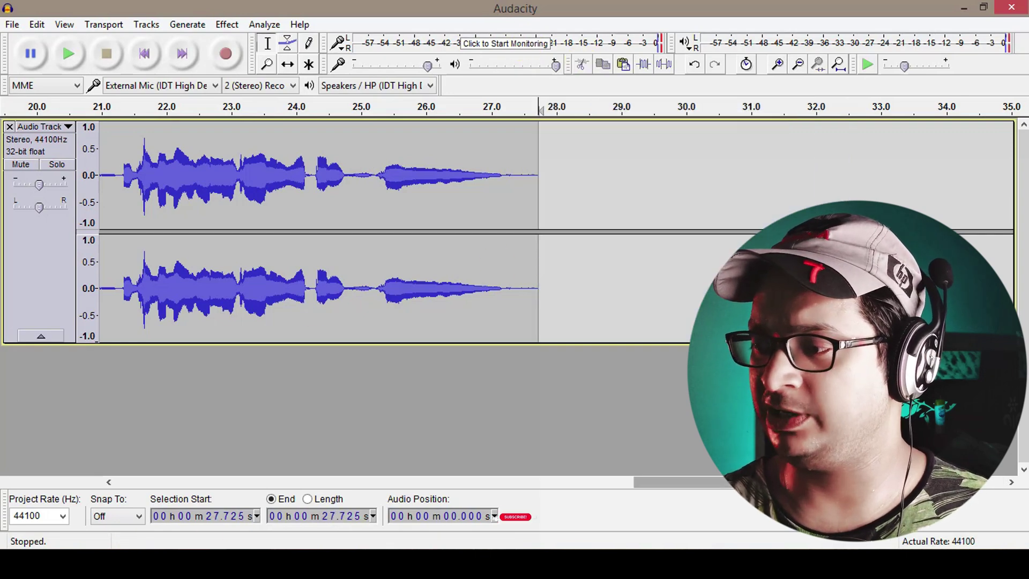
Capture a Noise Reduction profile from the silent opening of the track, from 0 to about 1.78 seconds
{"action": "scroll", "coordinate": [418, 419], "scroll_direction": "left", "scroll_amount": 10}
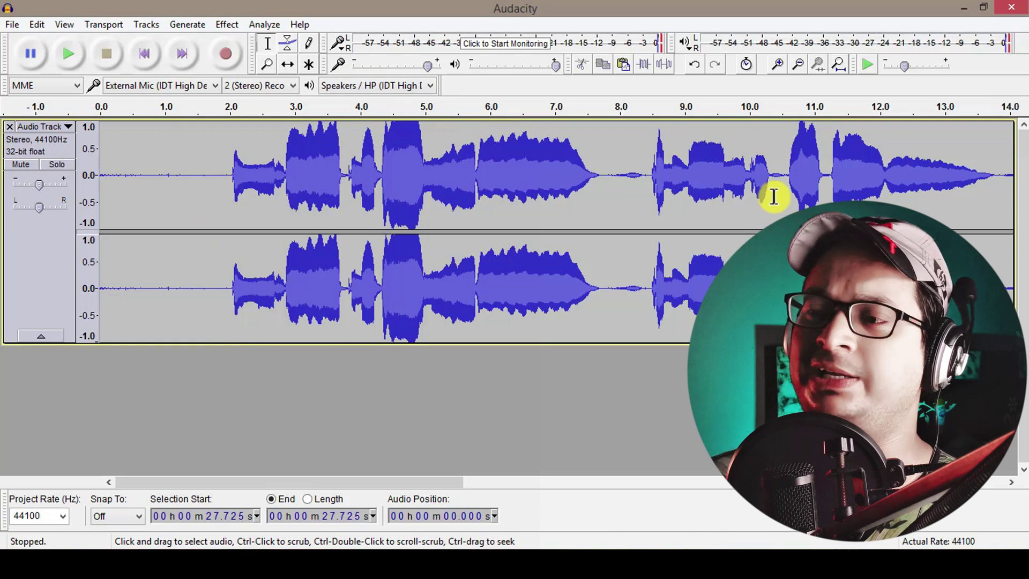
{"action": "left_click", "coordinate": [838, 65]}
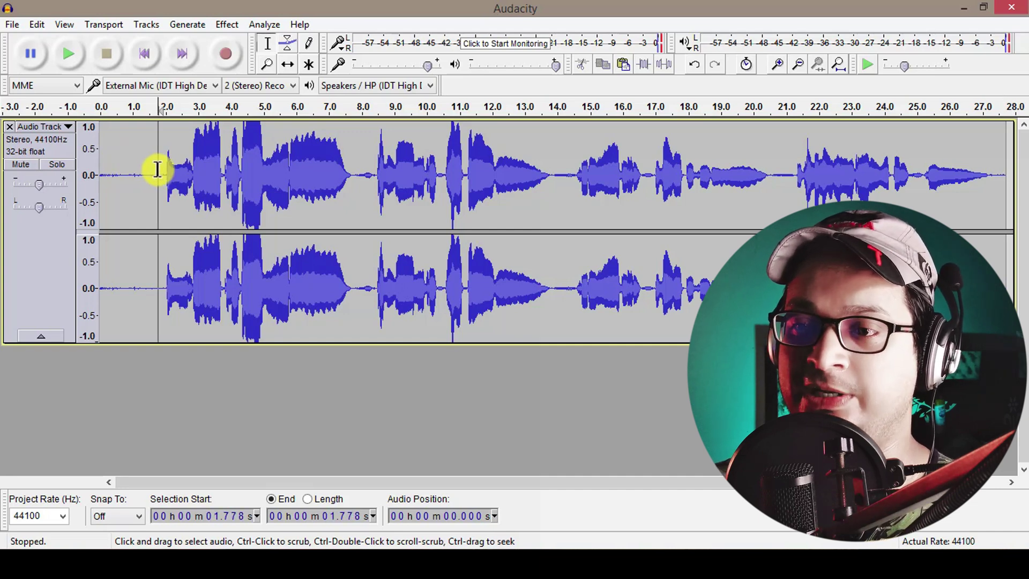
{"action": "left_click_drag", "start_coordinate": [157, 170], "coordinate": [80, 161]}
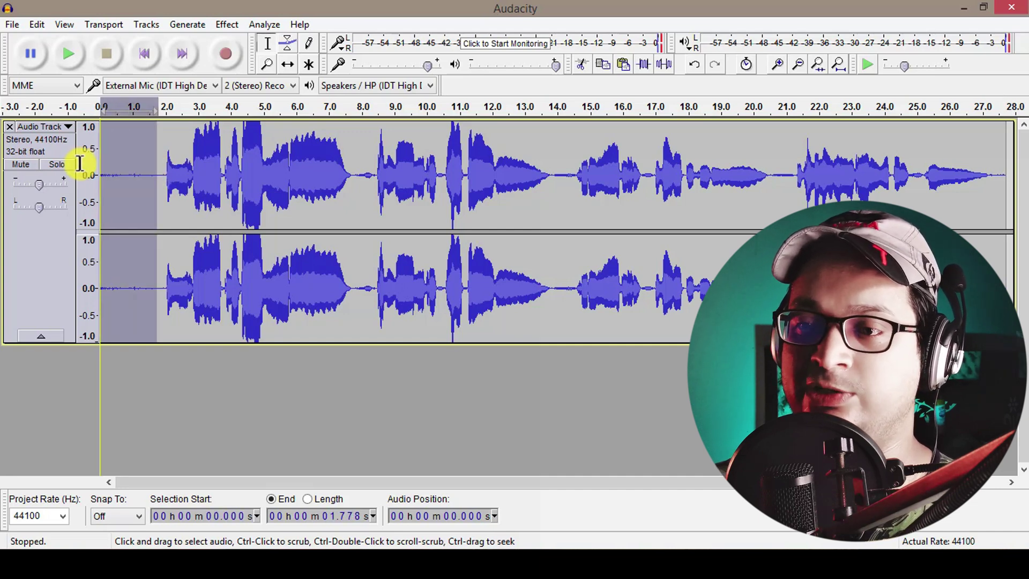
{"action": "left_click", "coordinate": [227, 26]}
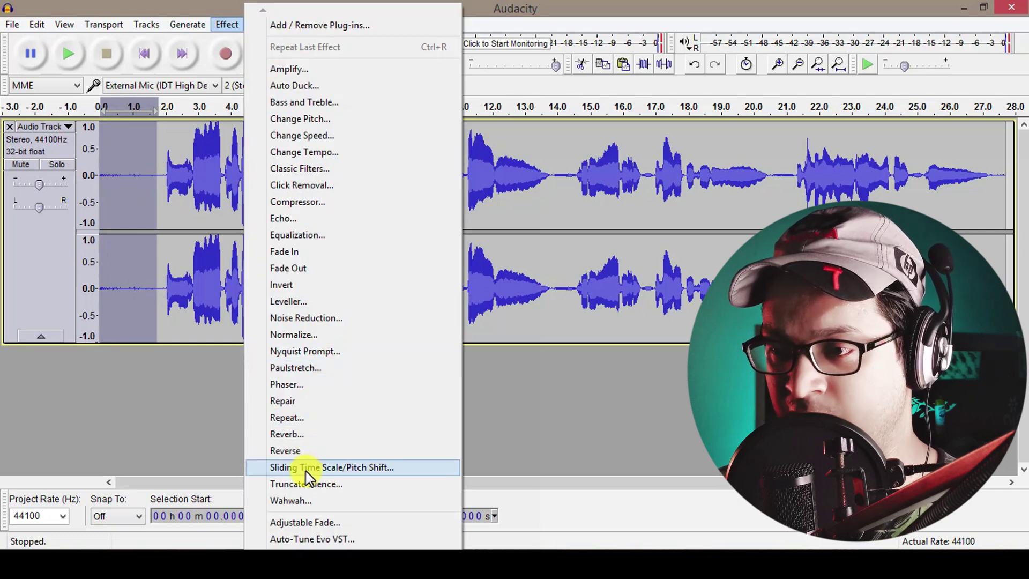
{"action": "left_click", "coordinate": [308, 322]}
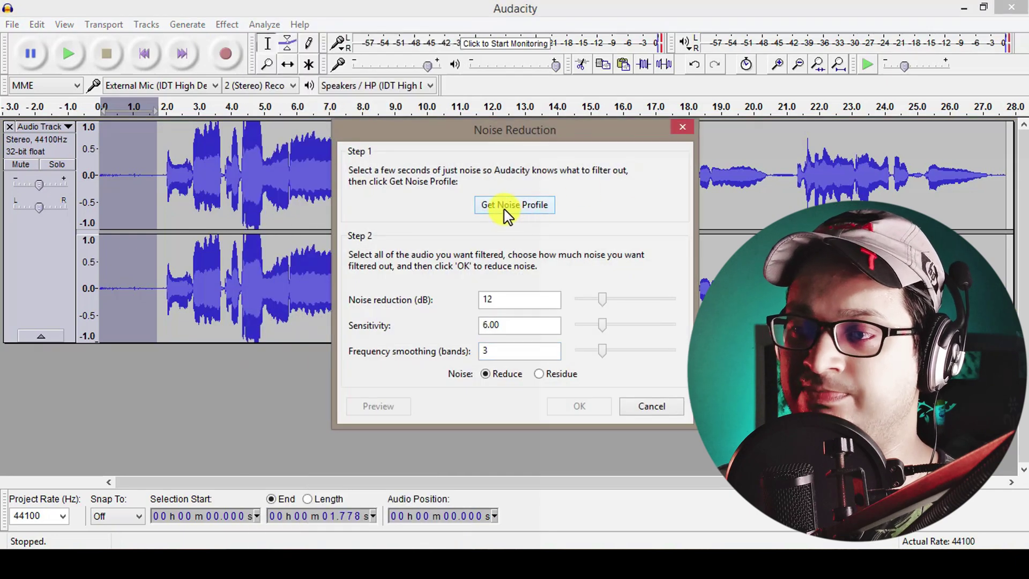
{"action": "left_click", "coordinate": [506, 209]}
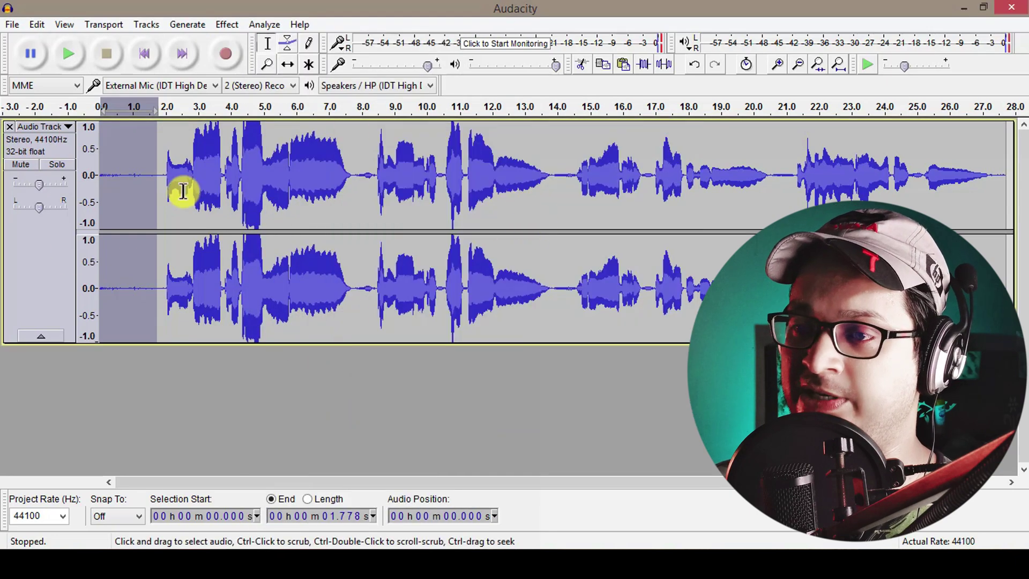
Apply Noise Reduction to the whole track with 12 dB reduction, sensitivity 6.00 and 3 frequency smoothing bands
{"action": "left_click", "coordinate": [15, 257]}
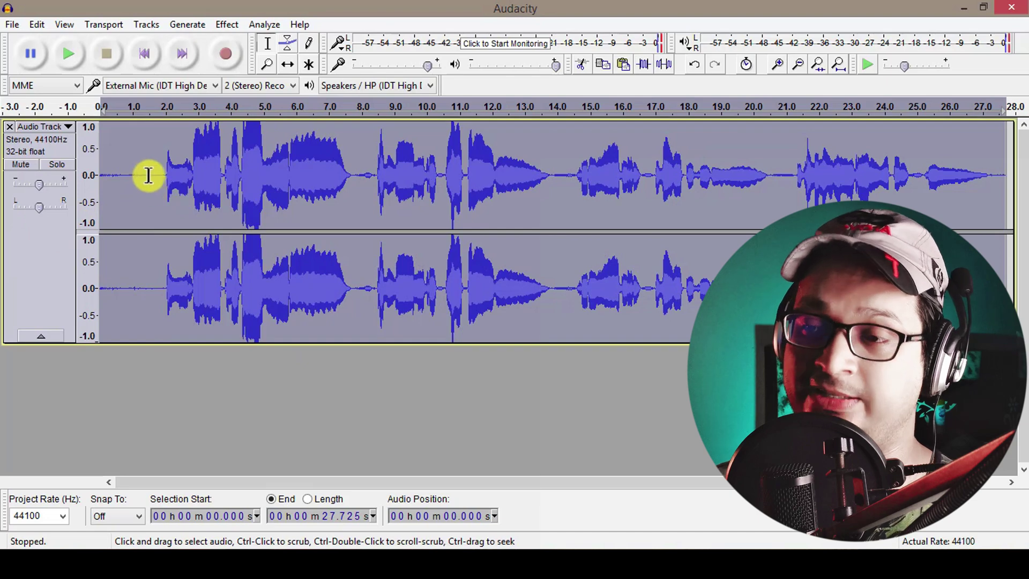
{"action": "left_click", "coordinate": [223, 25]}
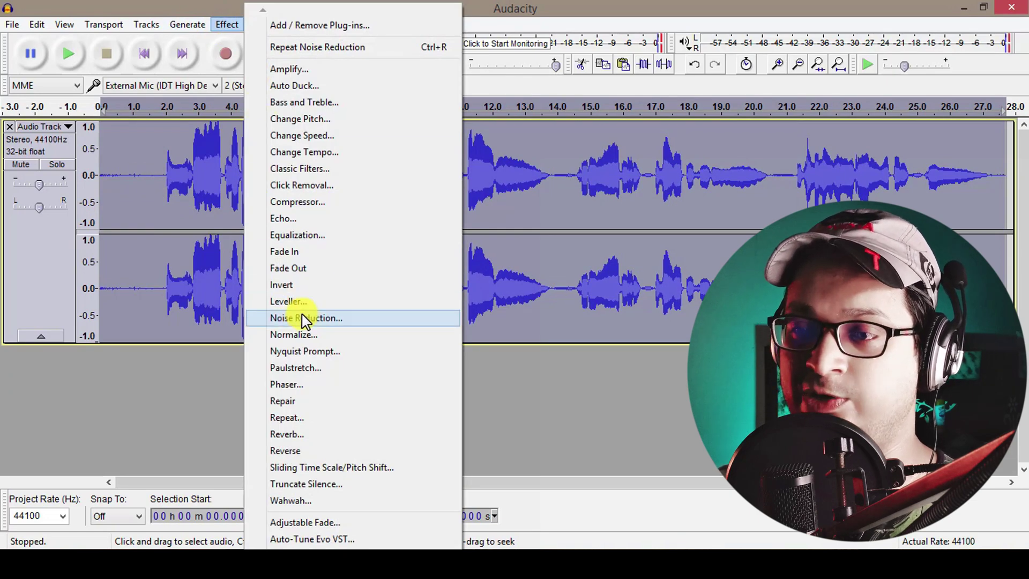
{"action": "left_click", "coordinate": [306, 318]}
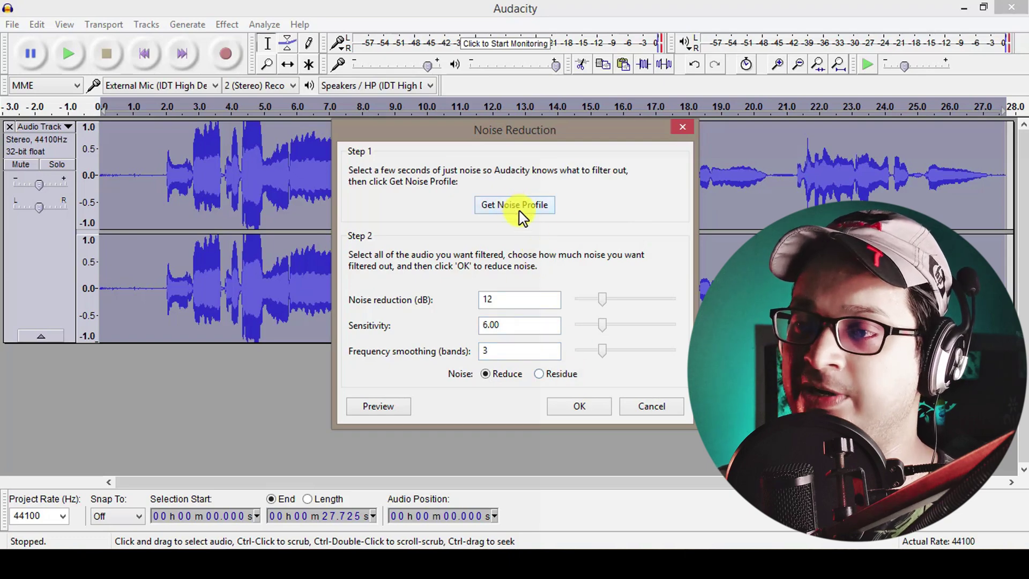
{"action": "left_click", "coordinate": [580, 408]}
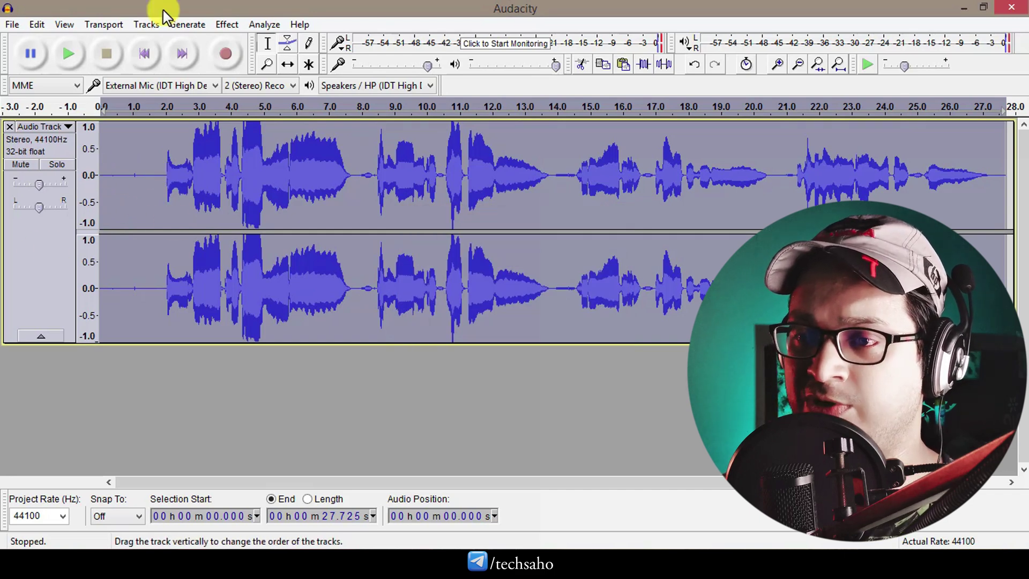
Play back the noise-reduced track and examine the silent opening before the voice for leftover noise
{"action": "left_click", "coordinate": [69, 54]}
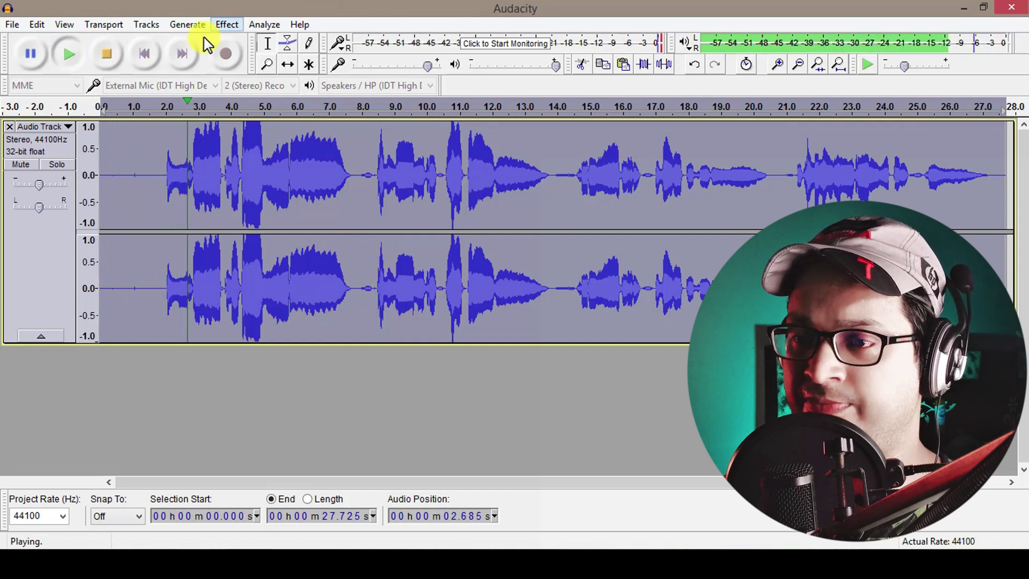
{"action": "left_click", "coordinate": [111, 53]}
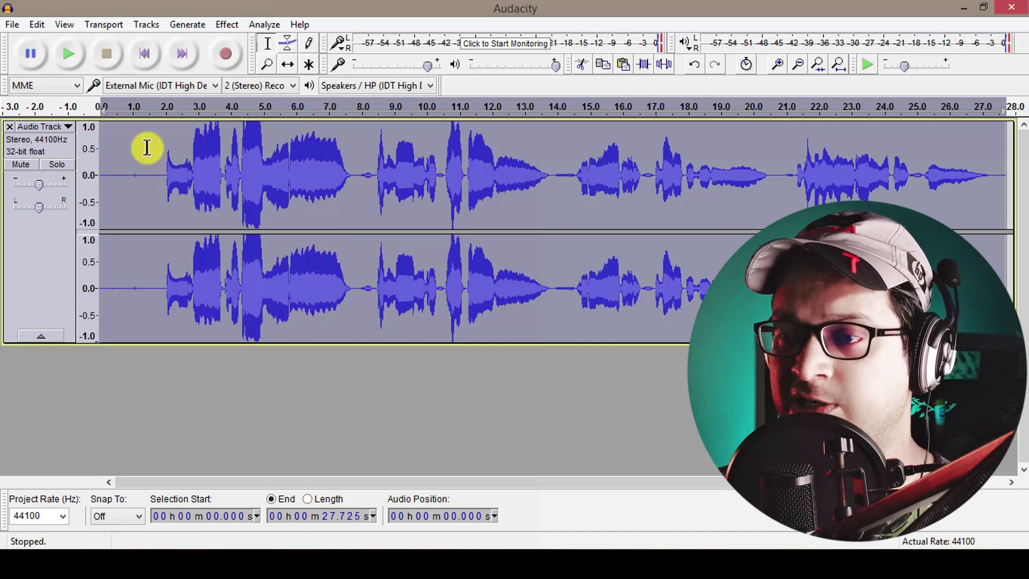
{"action": "left_click_drag", "start_coordinate": [152, 178], "coordinate": [124, 176]}
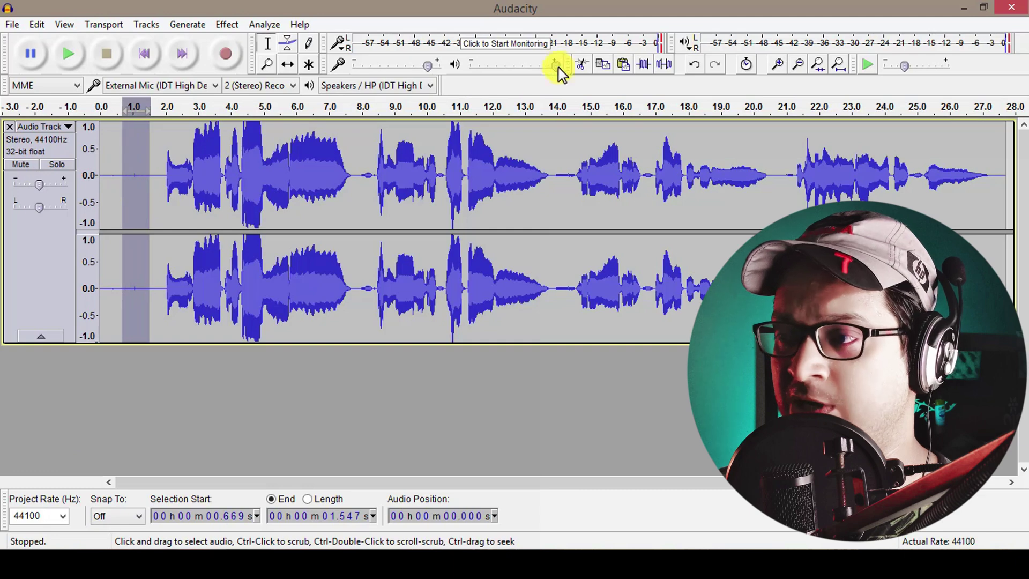
{"action": "left_click", "coordinate": [778, 65]}
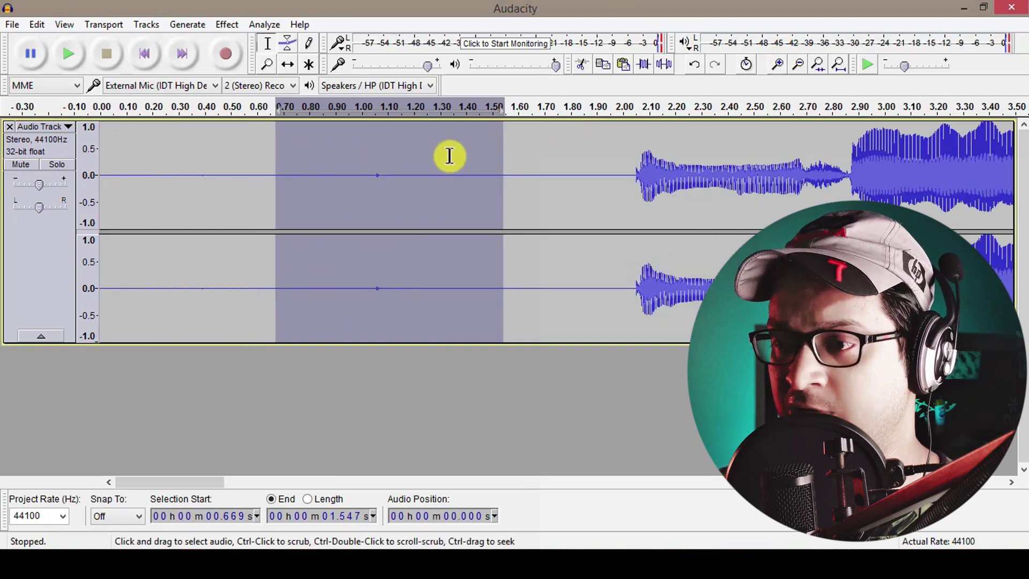
{"action": "left_click", "coordinate": [839, 64]}
{"action": "left_click", "coordinate": [167, 166]}
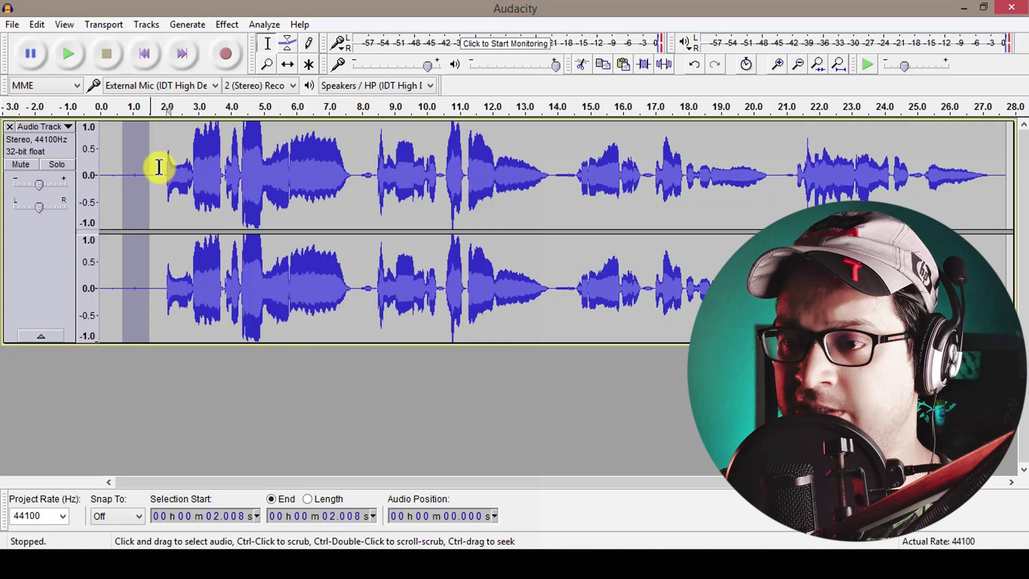
{"action": "left_click_drag", "start_coordinate": [159, 167], "coordinate": [23, 150]}
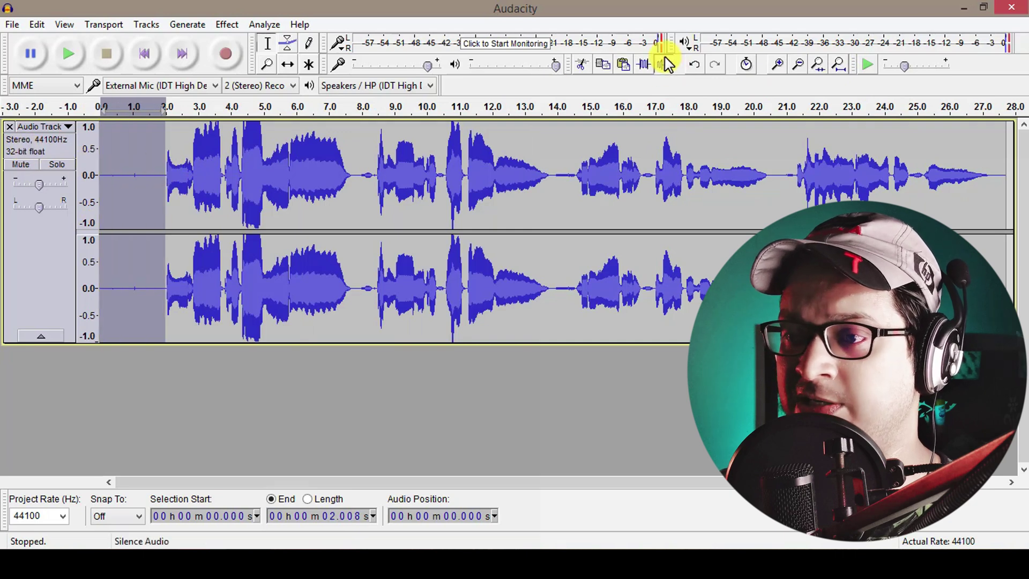
Apply the Compressor to the whole track with threshold -15 dB, noise floor -40 dB, ratio 3:1, attack 0.20 secs and release 1.0 secs
{"action": "left_click", "coordinate": [19, 287]}
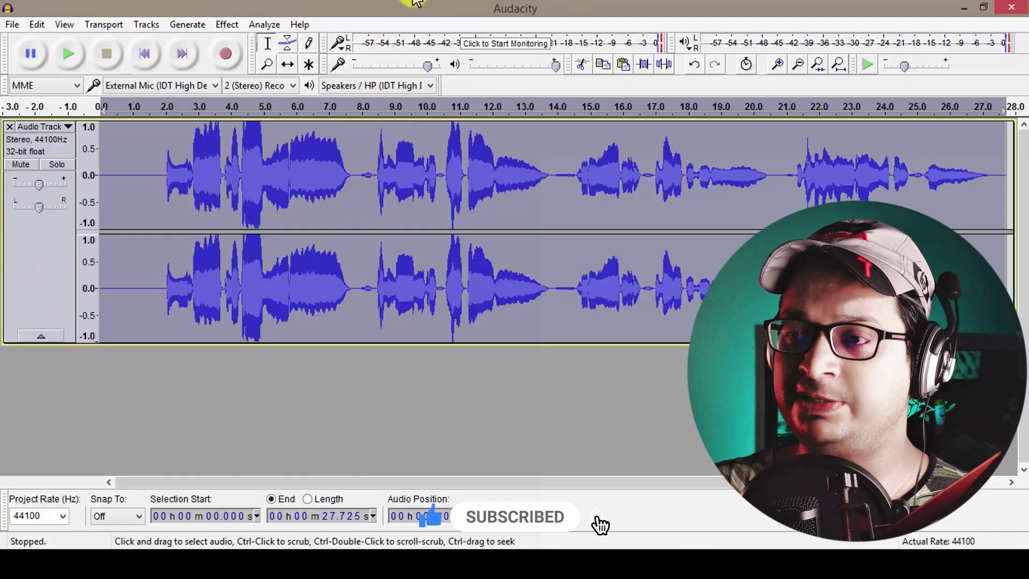
{"action": "left_click", "coordinate": [226, 25]}
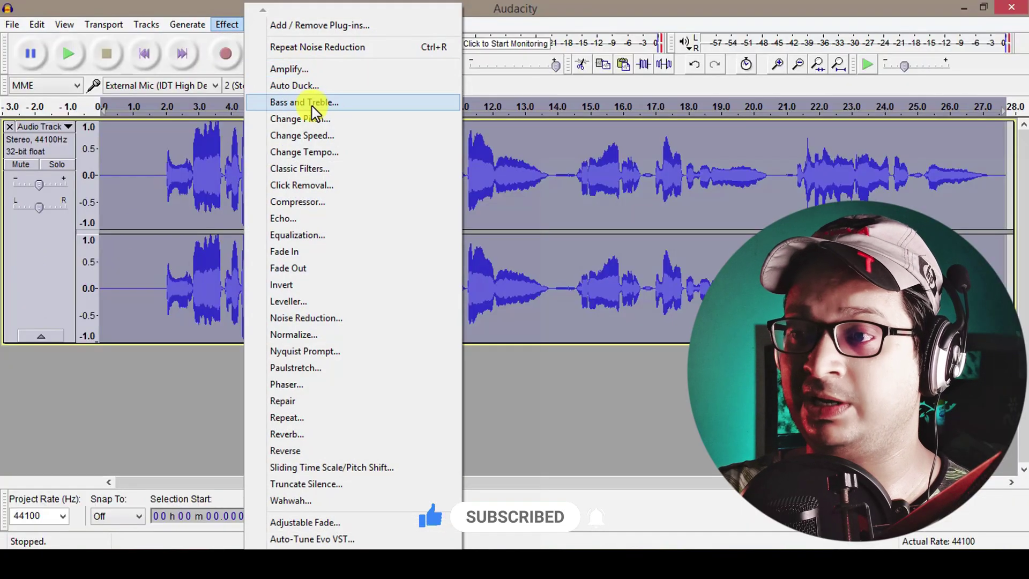
{"action": "left_click", "coordinate": [313, 204]}
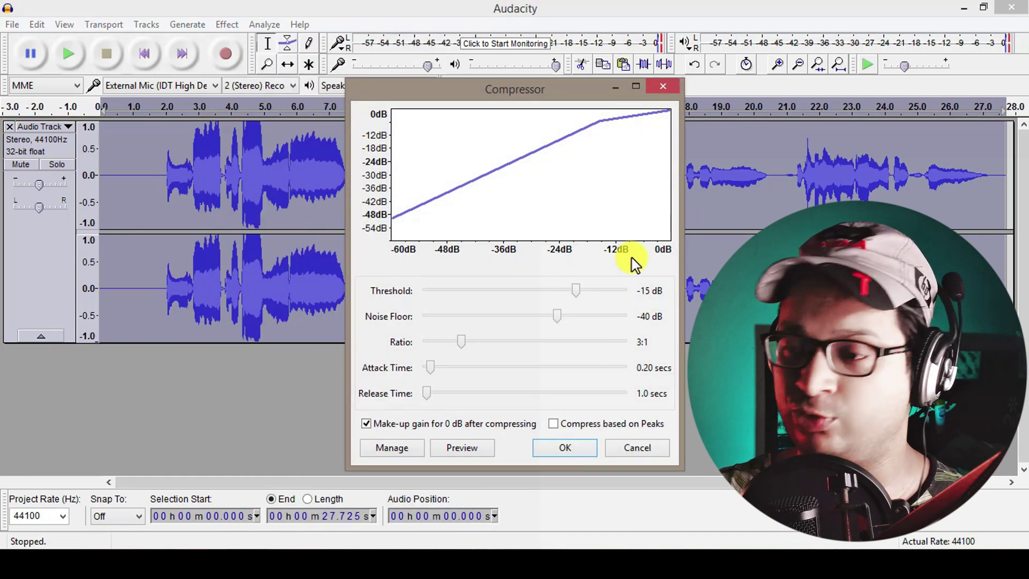
{"action": "left_click", "coordinate": [565, 448]}
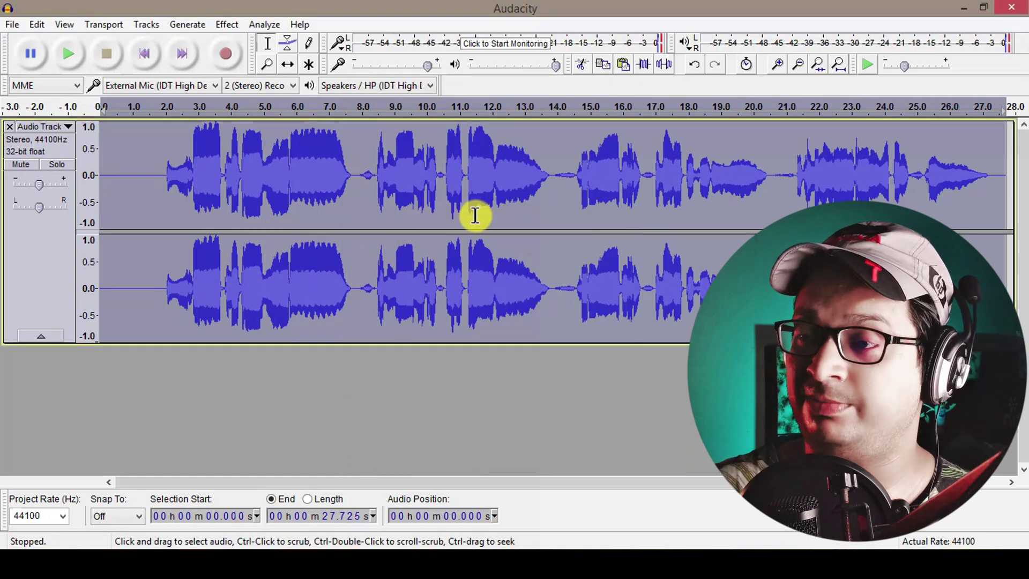
Open the ValhallaSupermassive effect for the whole track and load its default factory preset
{"action": "left_click", "coordinate": [226, 24]}
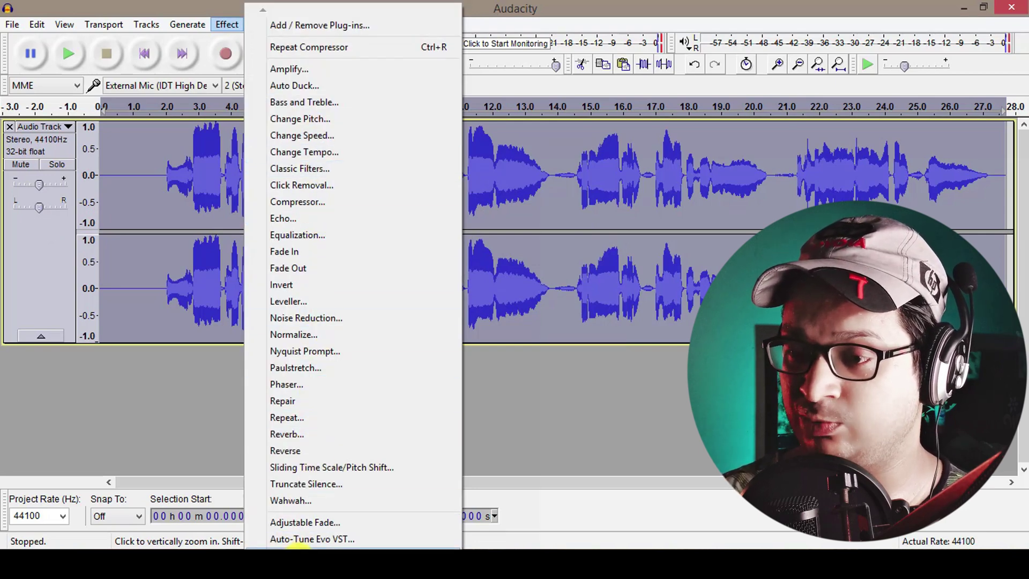
{"action": "scroll", "coordinate": [358, 275], "scroll_direction": "down", "scroll_amount": 6}
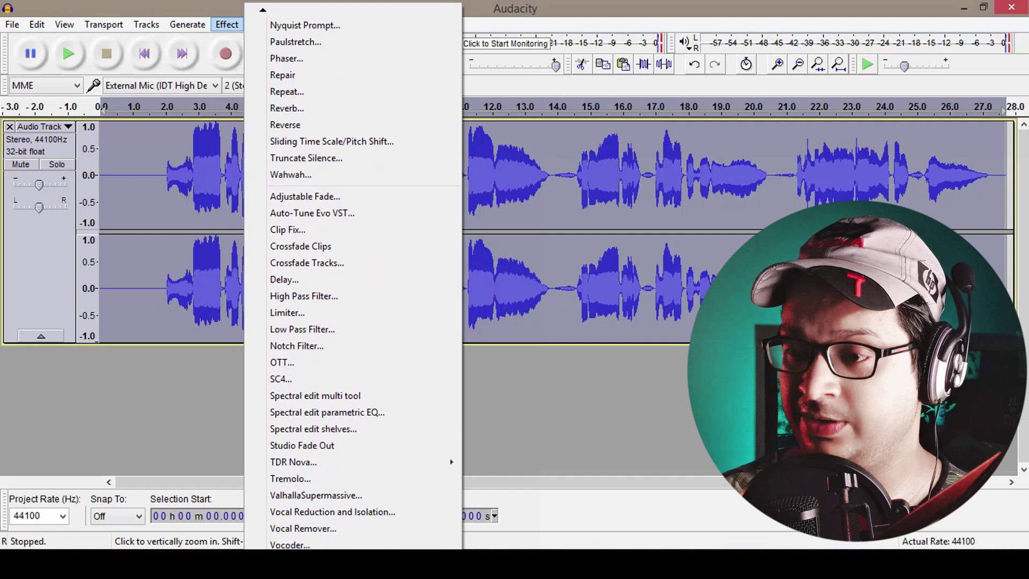
{"action": "left_click", "coordinate": [316, 495]}
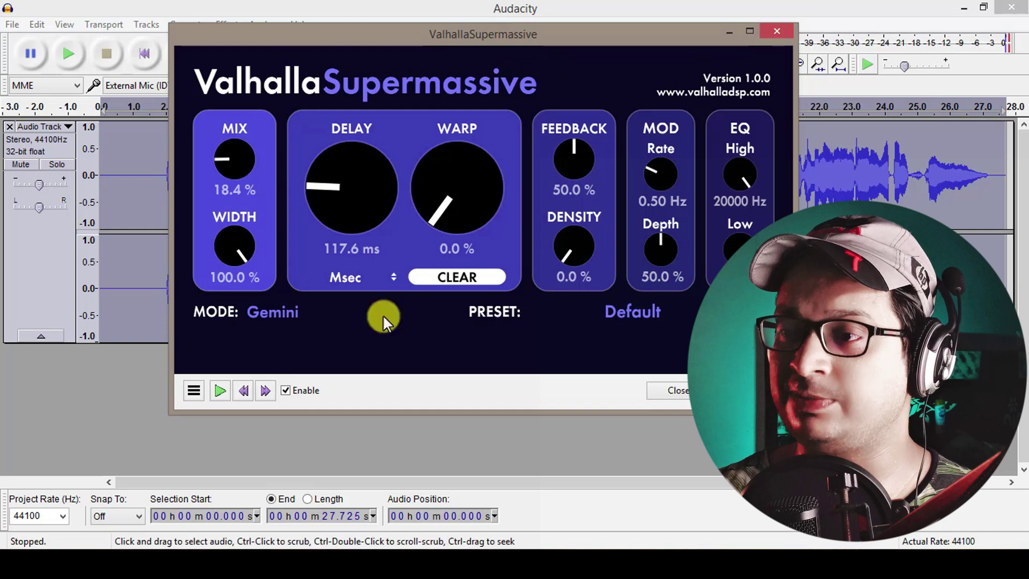
{"action": "left_click_drag", "start_coordinate": [472, 40], "coordinate": [494, 38]}
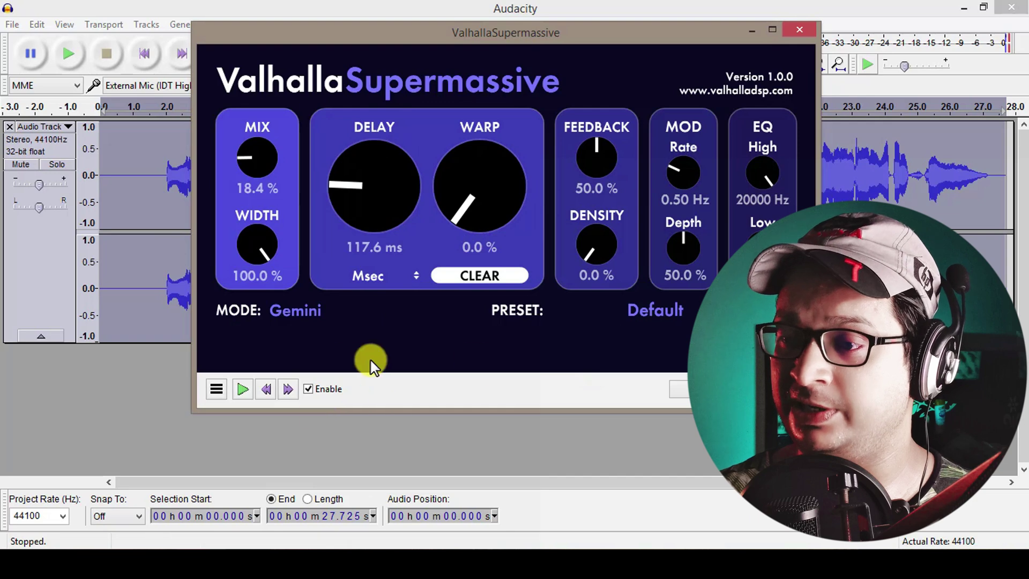
{"action": "left_click", "coordinate": [217, 390]}
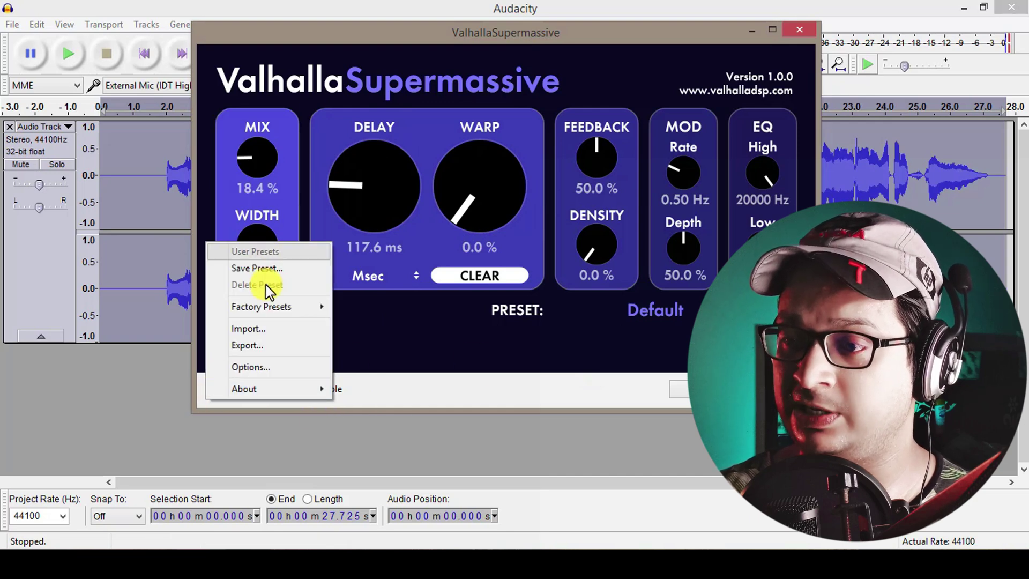
{"action": "mouse_move", "coordinate": [273, 314]}
{"action": "left_click", "coordinate": [364, 307]}
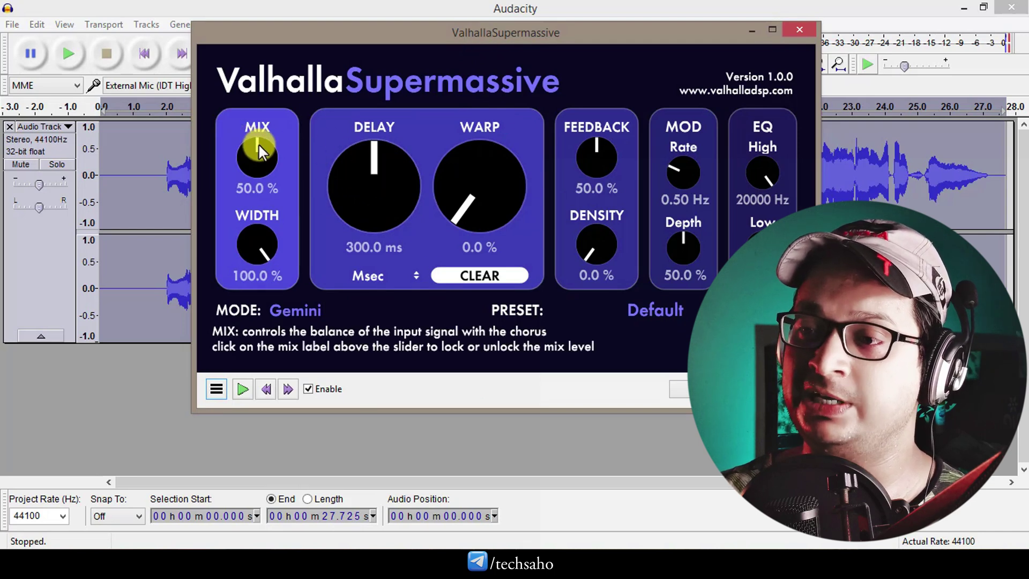
Set the reverb effect's Mix to about 25.2 % and its Delay to 0.0 ms
{"action": "left_click_drag", "start_coordinate": [258, 143], "coordinate": [223, 192]}
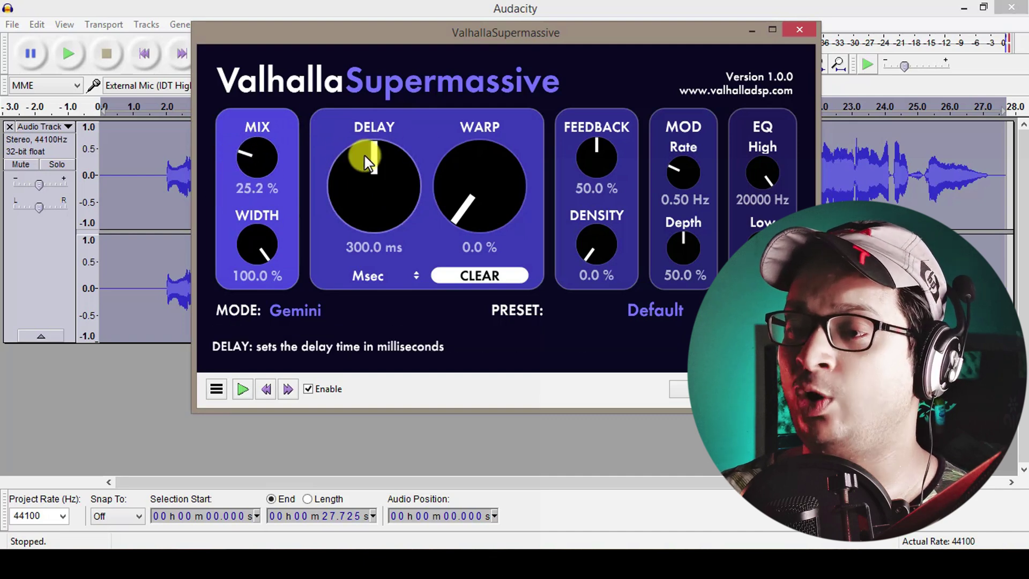
{"action": "left_click_drag", "start_coordinate": [345, 158], "coordinate": [375, 284]}
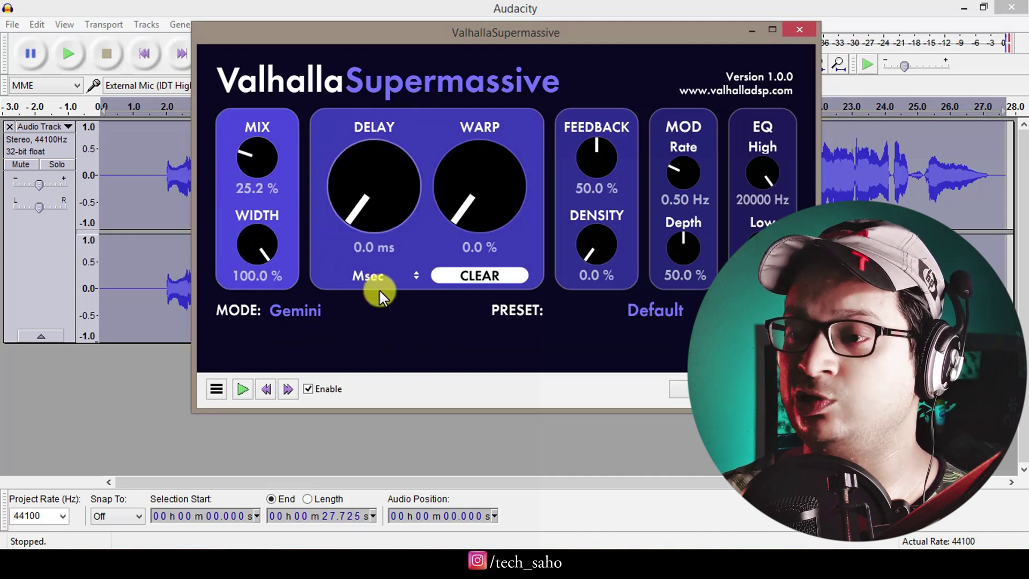